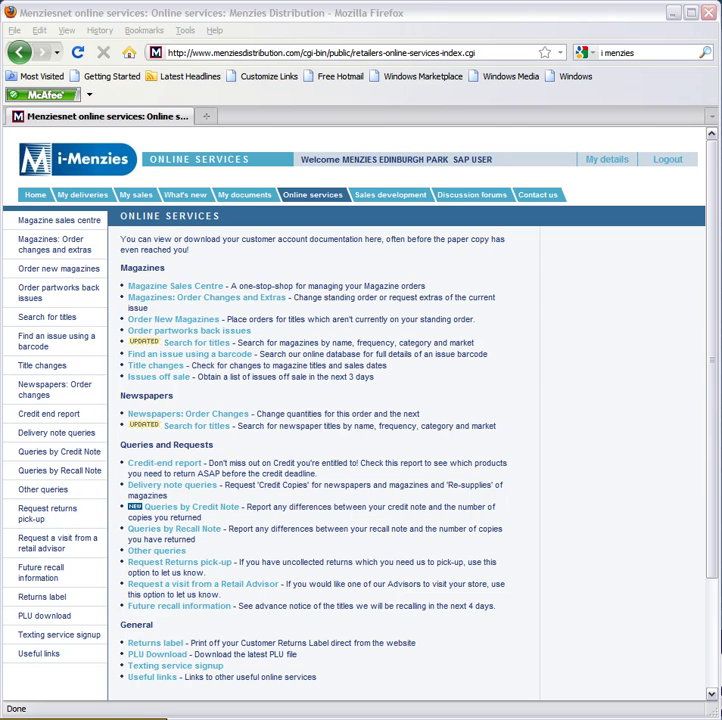
Open the Other queries form and pick NEW AFRICAN as the first credit row's title.
{"action": "left_click", "coordinate": [152, 553]}
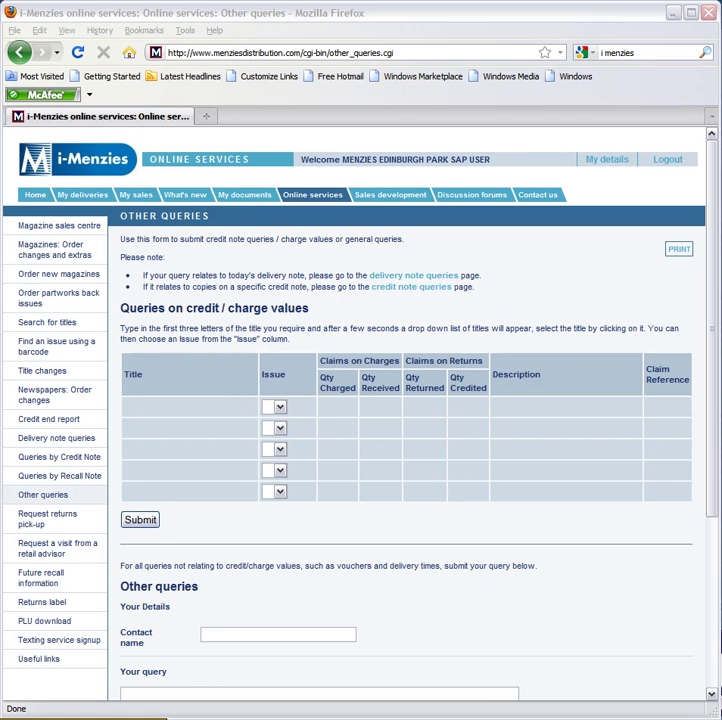
{"action": "left_click", "coordinate": [182, 409]}
{"action": "type", "text": "new"}
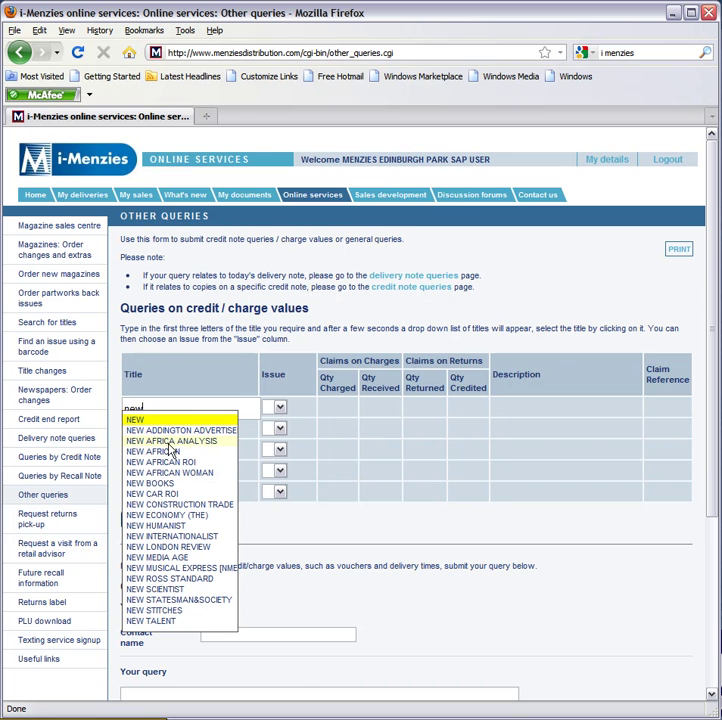
{"action": "left_click", "coordinate": [169, 451]}
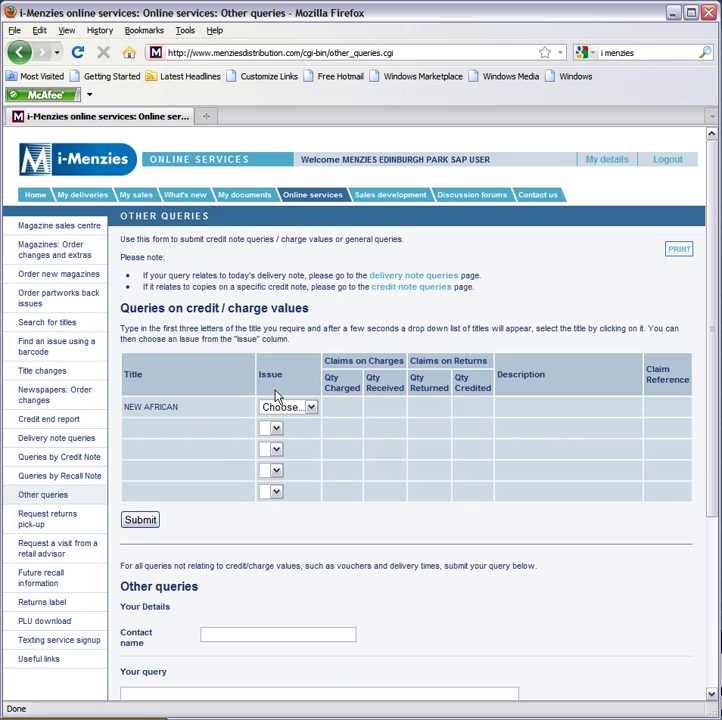
Choose APR 11 from the NEW AFRICAN row's Issue dropdown.
{"action": "left_click", "coordinate": [311, 408]}
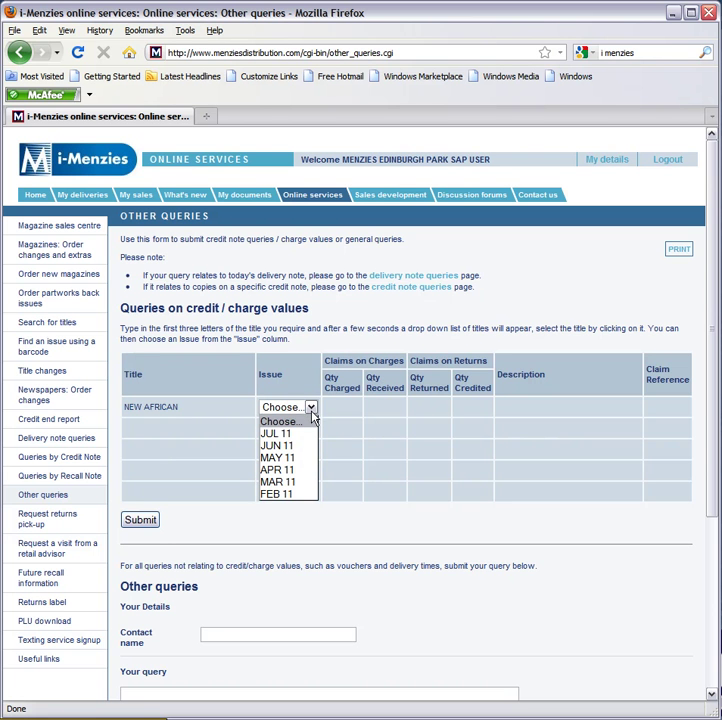
{"action": "left_click", "coordinate": [279, 469]}
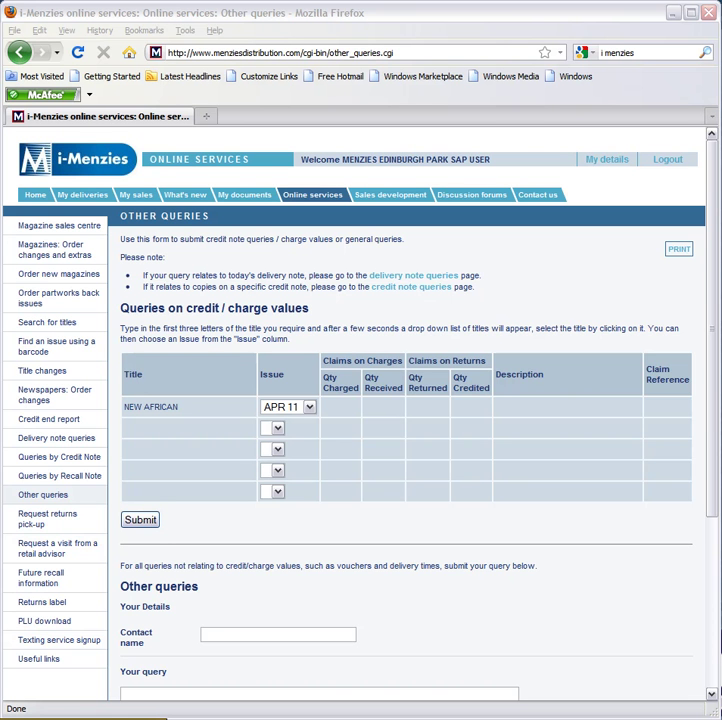
Enter Qty Charged 5 and Qty Received 4 in the NEW AFRICAN row.
{"action": "left_click", "coordinate": [338, 408]}
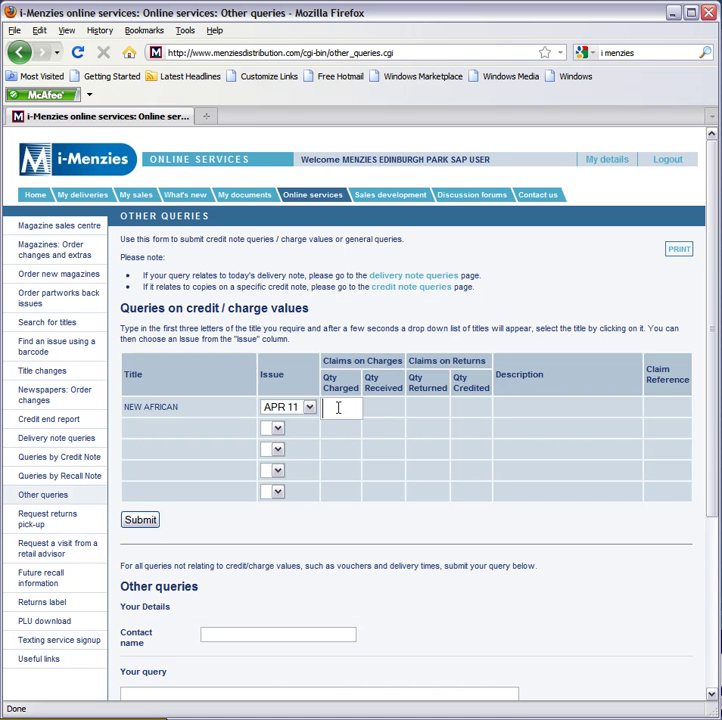
{"action": "type", "text": "5"}
{"action": "left_click", "coordinate": [386, 408]}
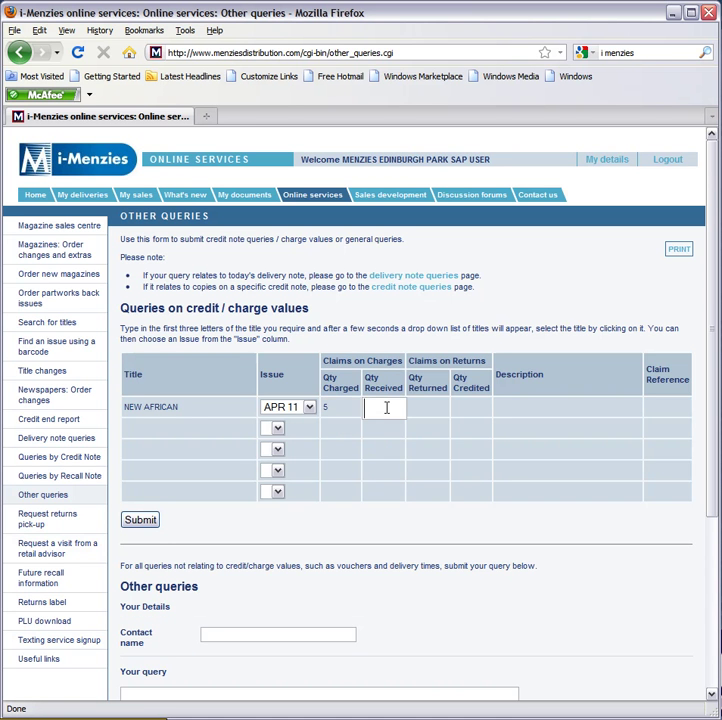
{"action": "type", "text": "4"}
{"action": "key", "text": "Return"}
{"action": "left_click", "coordinate": [520, 405]}
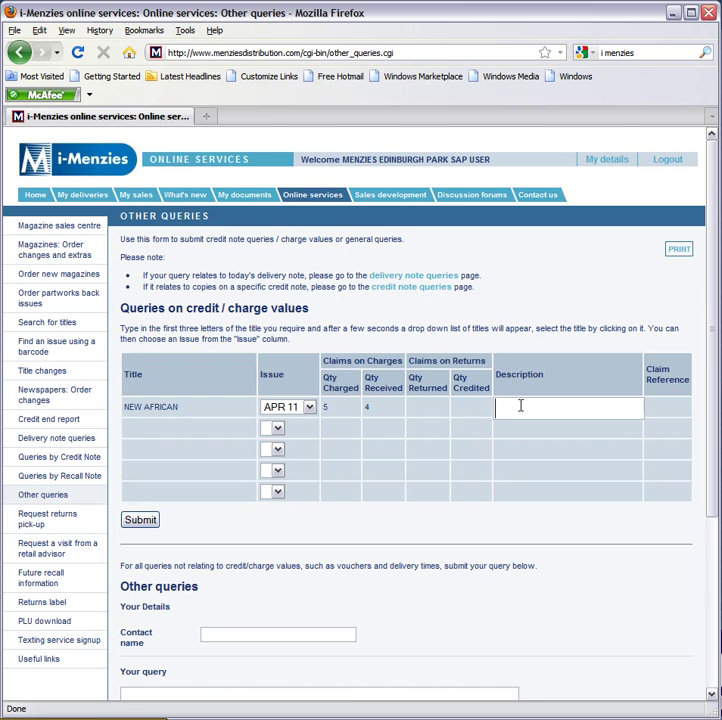
{"action": "type", "text": "(his is atest"}
{"action": "key", "text": "Tab"}
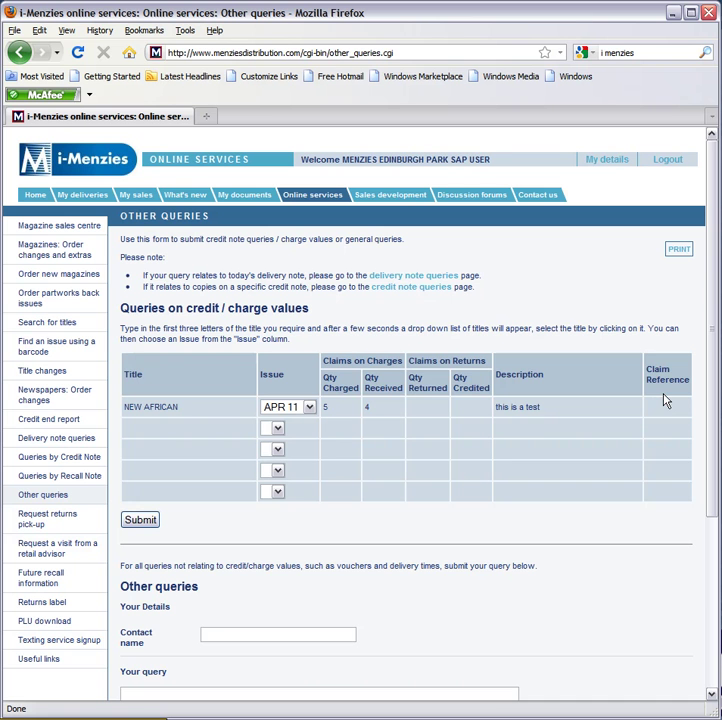
{"action": "left_click", "coordinate": [657, 410]}
{"action": "key", "text": "Tab"}
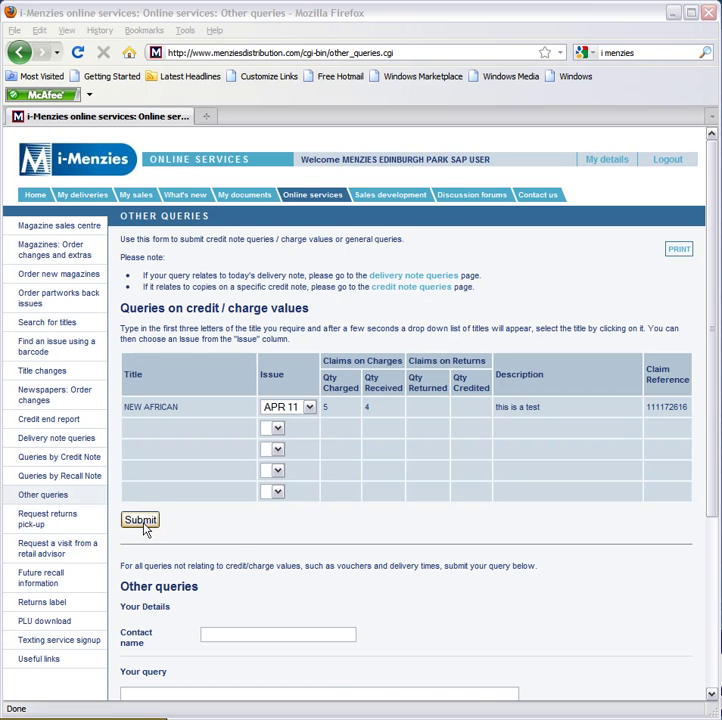
Scroll down and enter the contact's name in the Contact name field.
{"action": "scroll", "coordinate": [232, 536], "scroll_direction": "down", "scroll_amount": 3}
{"action": "scroll", "coordinate": [235, 545], "scroll_direction": "down", "scroll_amount": 2}
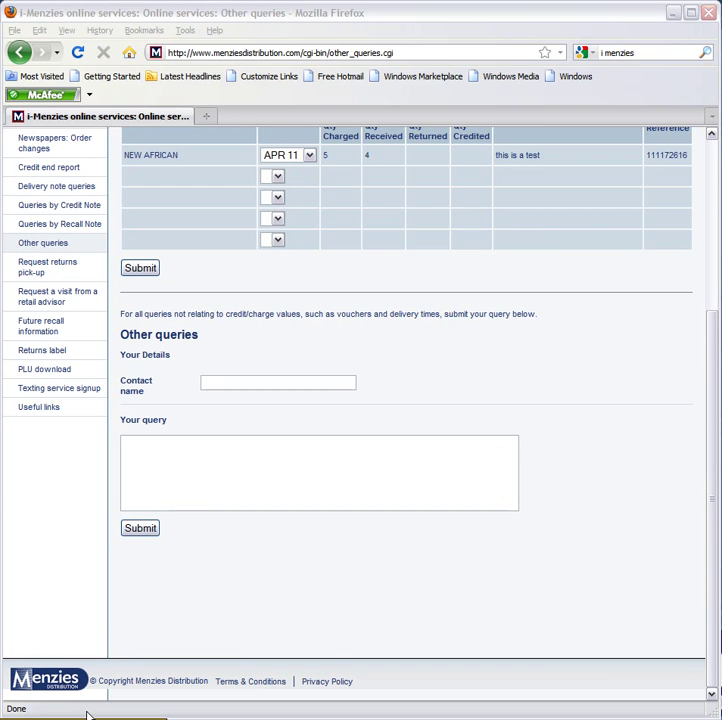
{"action": "left_click", "coordinate": [222, 382]}
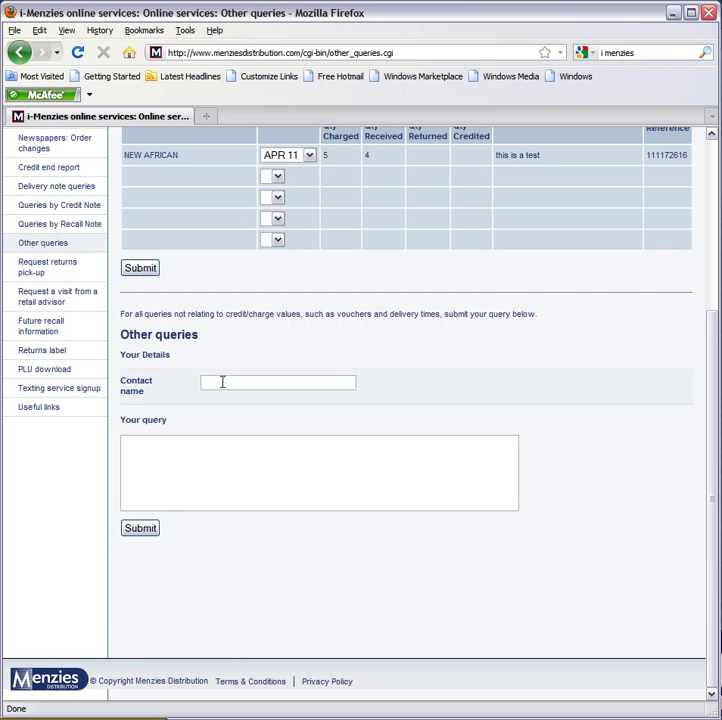
{"action": "type", "text": "John Menzies"}
{"action": "key", "text": "Escape"}
Write 'this is a test' as the general query and submit it.
{"action": "left_click", "coordinate": [148, 451]}
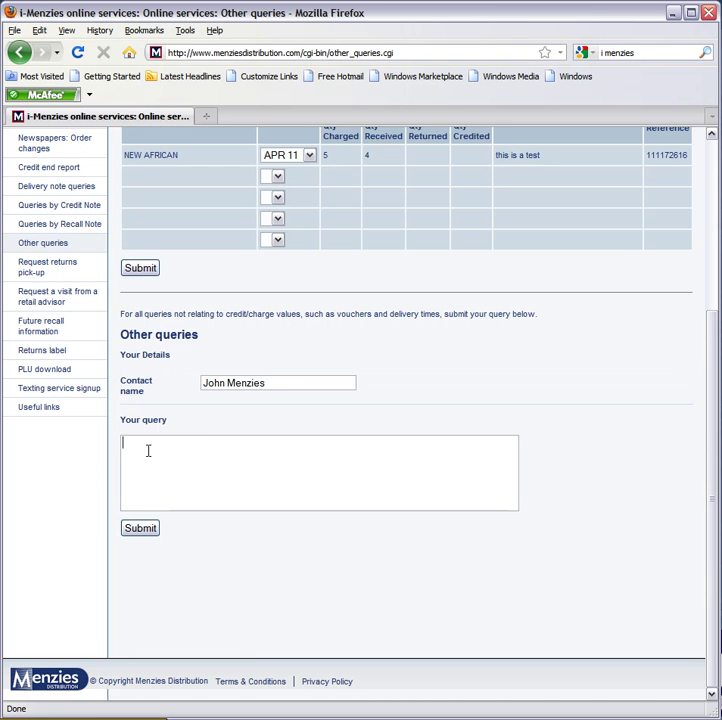
{"action": "type", "text": "this is a test"}
{"action": "left_click", "coordinate": [139, 535]}
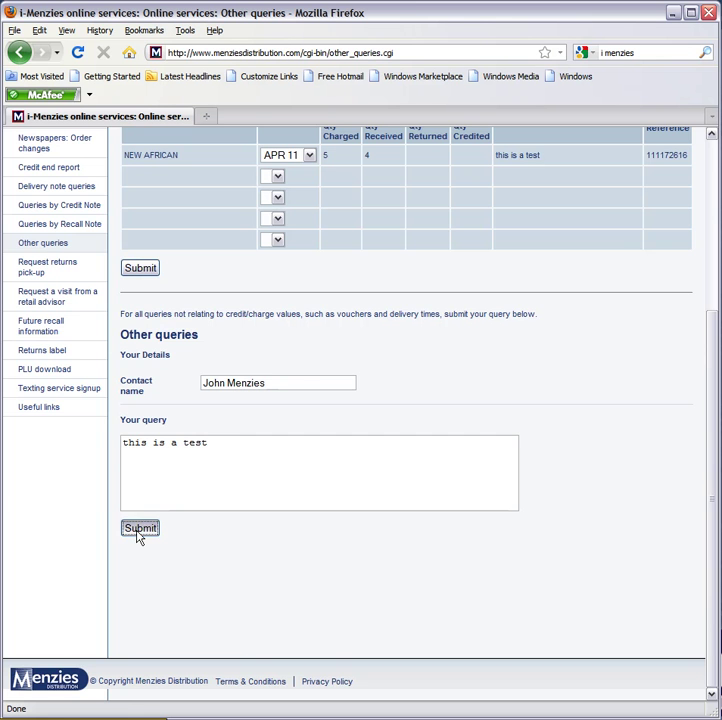